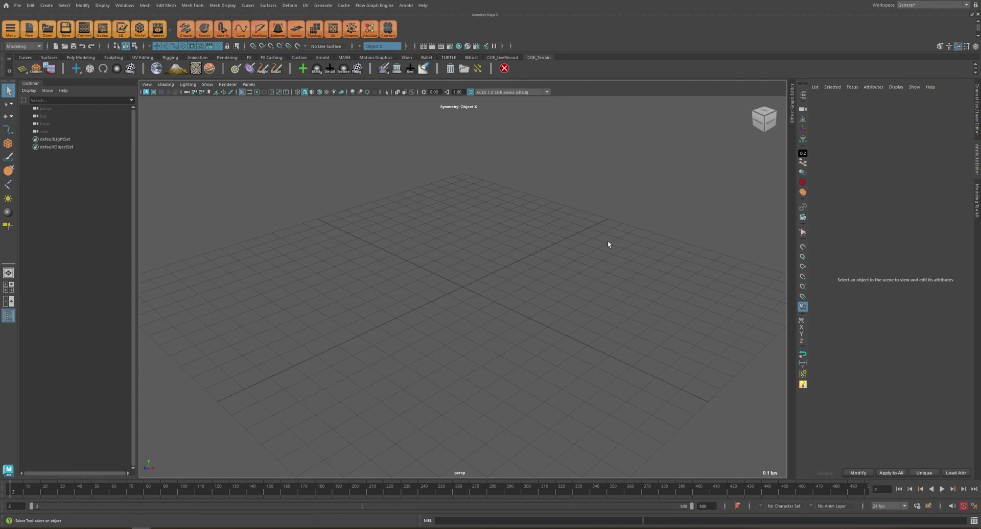
# Create a polygon plane covering the grid and a polygon cube standing at its centre.
pyautogui.click(81, 57)
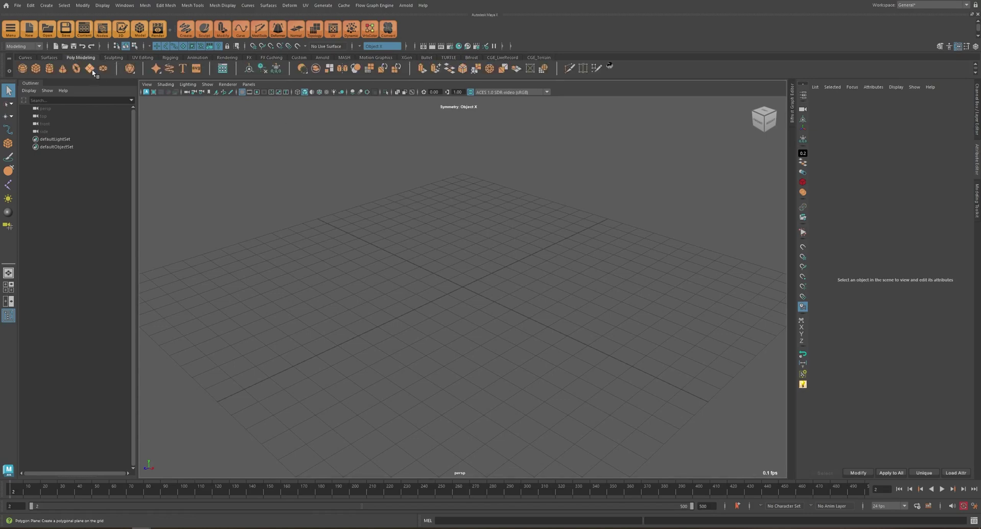
pyautogui.click(89, 68)
pyautogui.moveTo(462, 287); pyautogui.dragTo(750, 371)
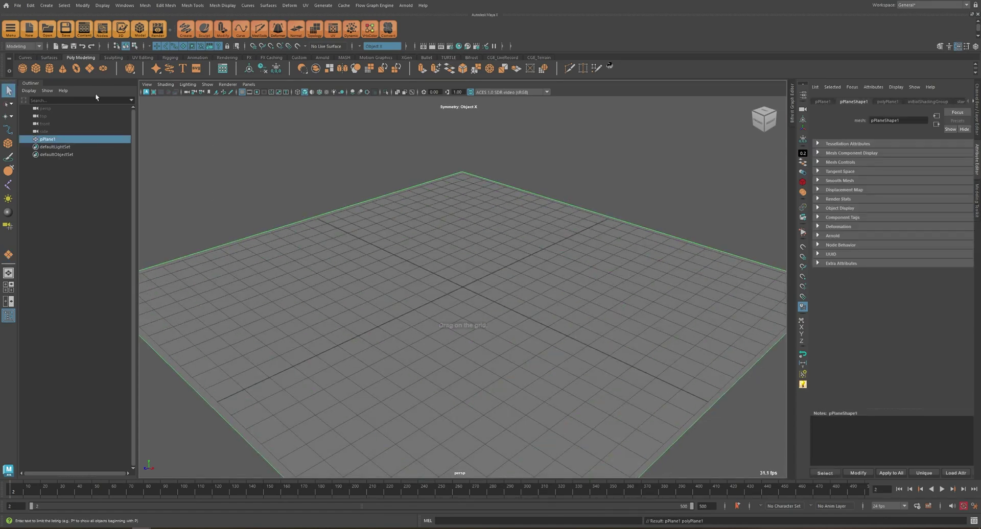
pyautogui.click(37, 72)
pyautogui.keyDown('shift'); pyautogui.moveTo(462, 288); pyautogui.dragTo(557, 293); pyautogui.keyUp('shift')
pyautogui.scroll(-1, 416, 257)
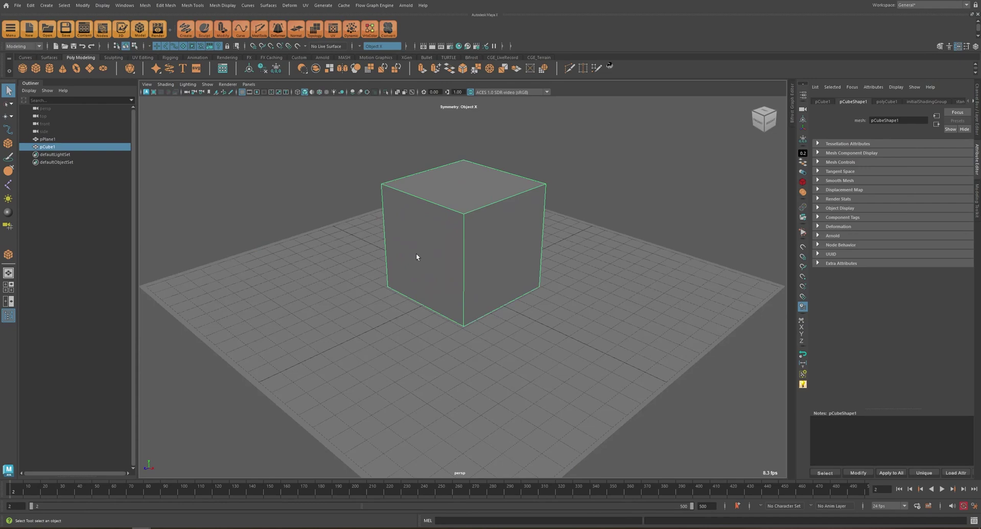
# Add an Arnold sky dome light using the approaching_storm_1k.hdr image from the content browser.
pyautogui.click(85, 28)
pyautogui.doubleClick(435, 175)
pyautogui.click(480, 62)
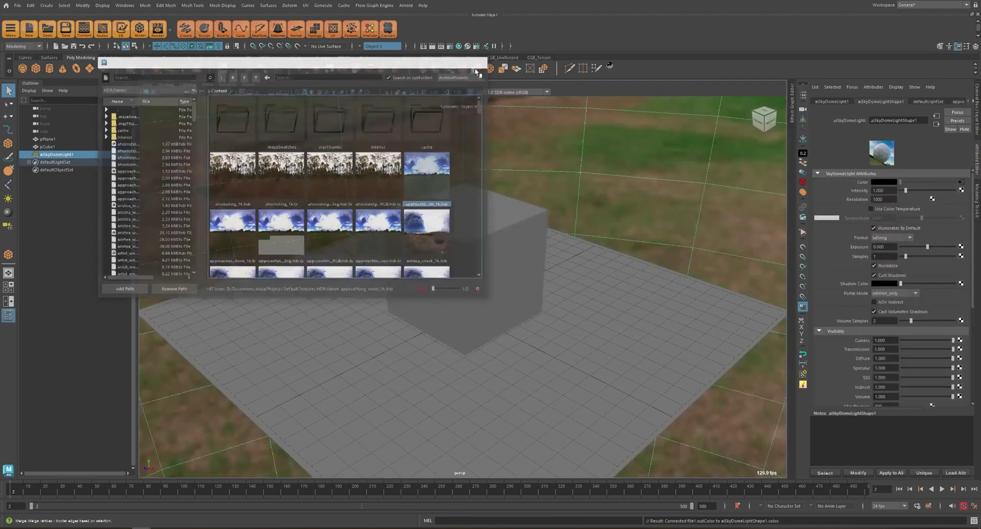
pyautogui.click(565, 153)
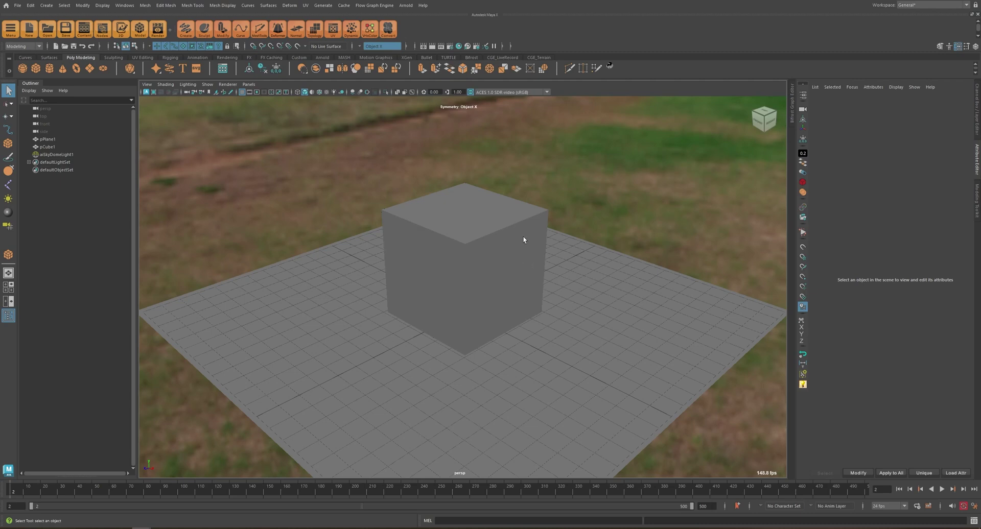
# Start the live Arnold render in the perspective viewport and orbit around the cube while it renders.
pyautogui.keyDown('alt'); pyautogui.moveTo(529, 239); pyautogui.dragTo(529, 239); pyautogui.keyUp('alt')
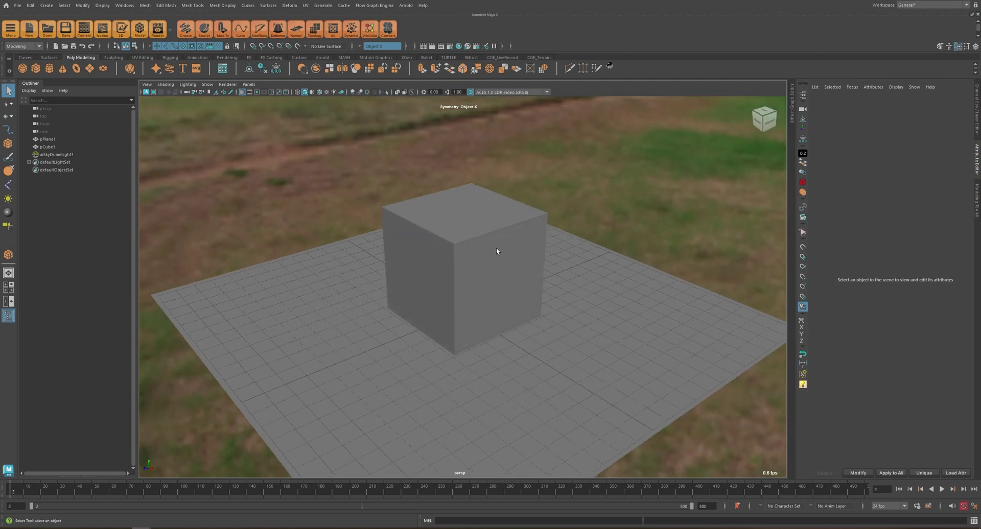
pyautogui.keyDown('alt'); pyautogui.moveTo(501, 252); pyautogui.dragTo(525, 309); pyautogui.keyUp('alt')
pyautogui.click(146, 92)
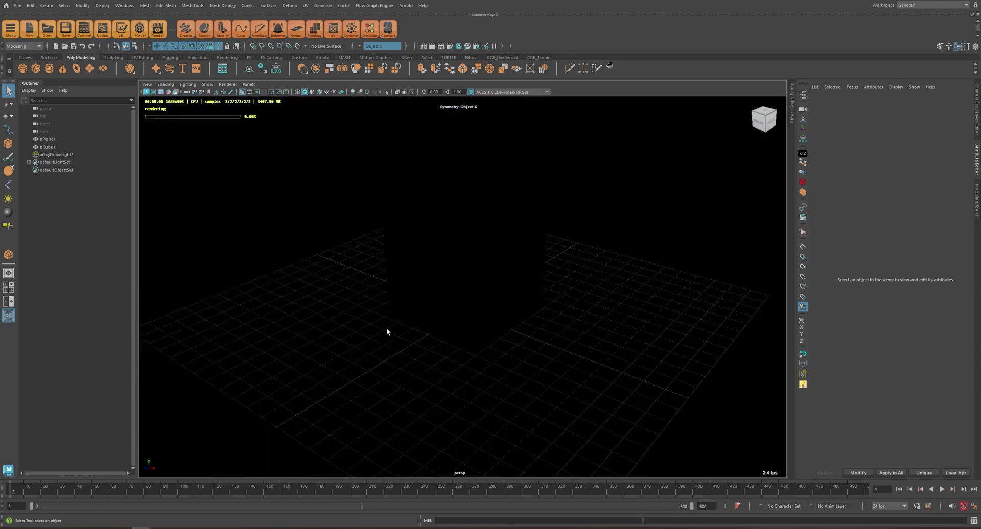
pyautogui.keyDown('alt'); pyautogui.moveTo(567, 274); pyautogui.dragTo(516, 295); pyautogui.keyUp('alt')
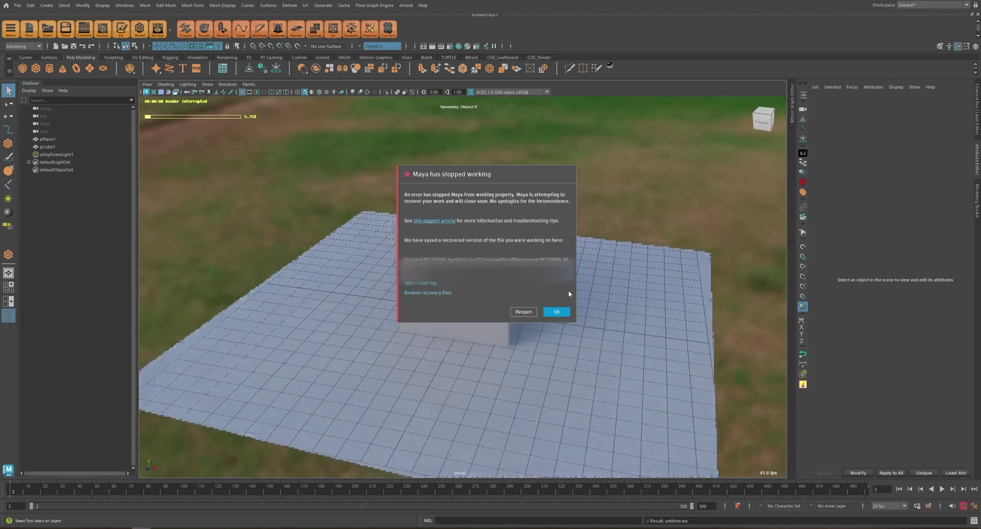
# Dismiss the crash notice and send the error report to Autodesk.
pyautogui.click(558, 312)
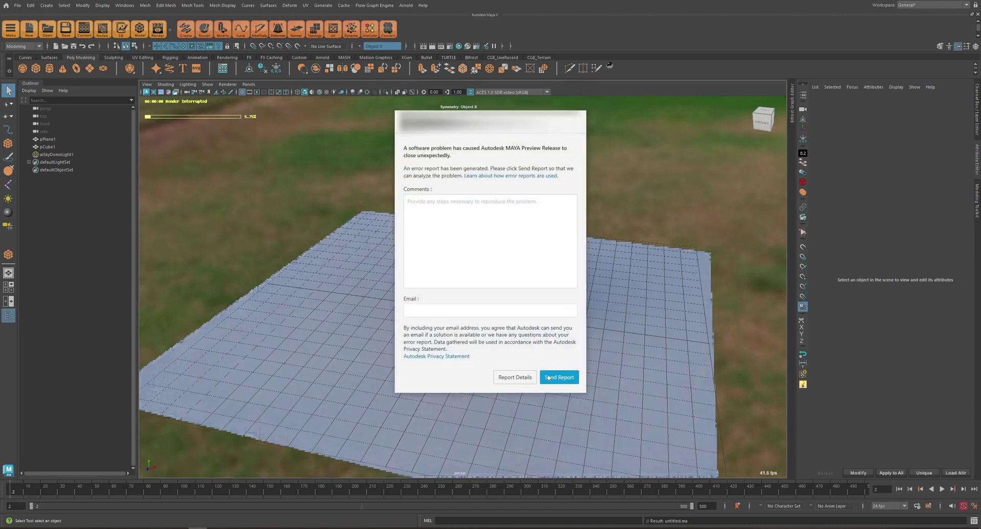
pyautogui.click(548, 377)
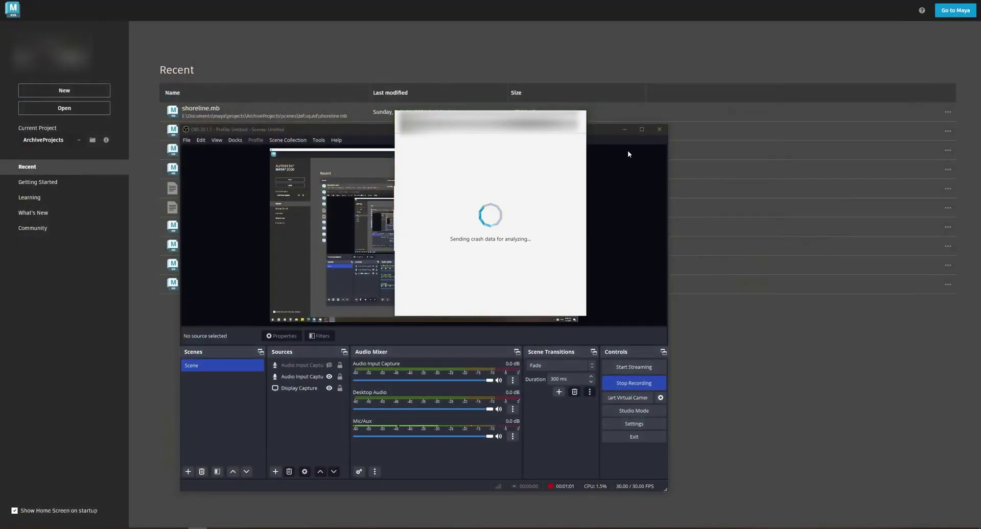
pyautogui.click(624, 129)
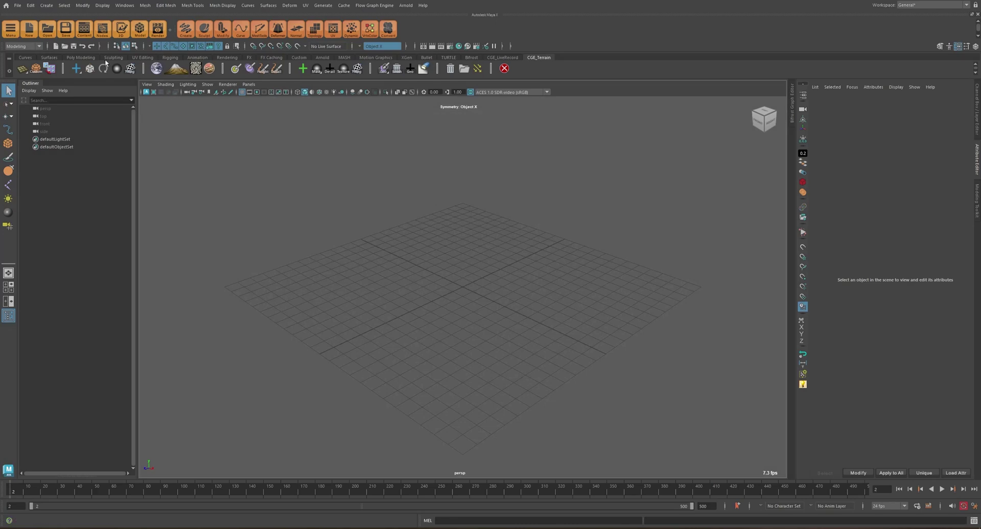
# Create a polygon plane centred on the grid and extending beyond its edges in the new scene.
pyautogui.click(81, 57)
pyautogui.click(89, 68)
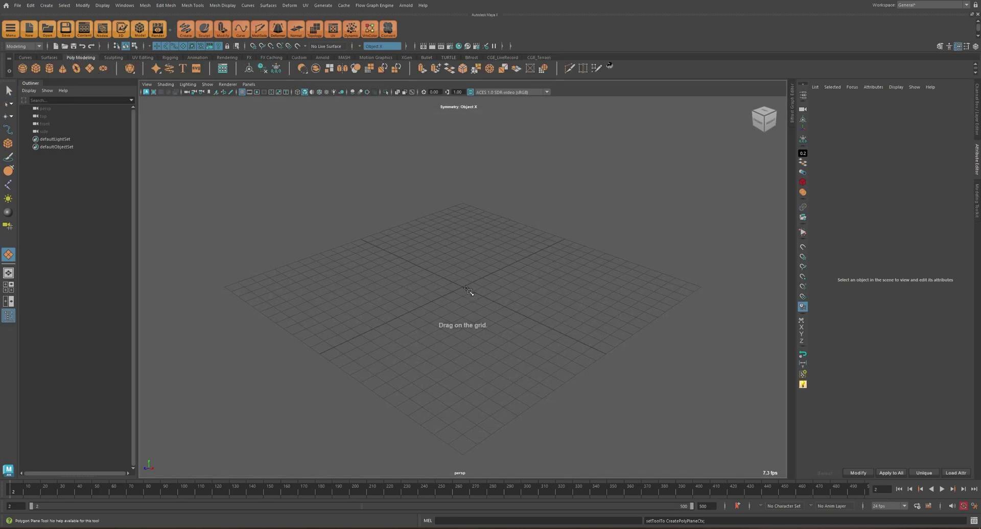
pyautogui.moveTo(465, 290); pyautogui.dragTo(714, 282)
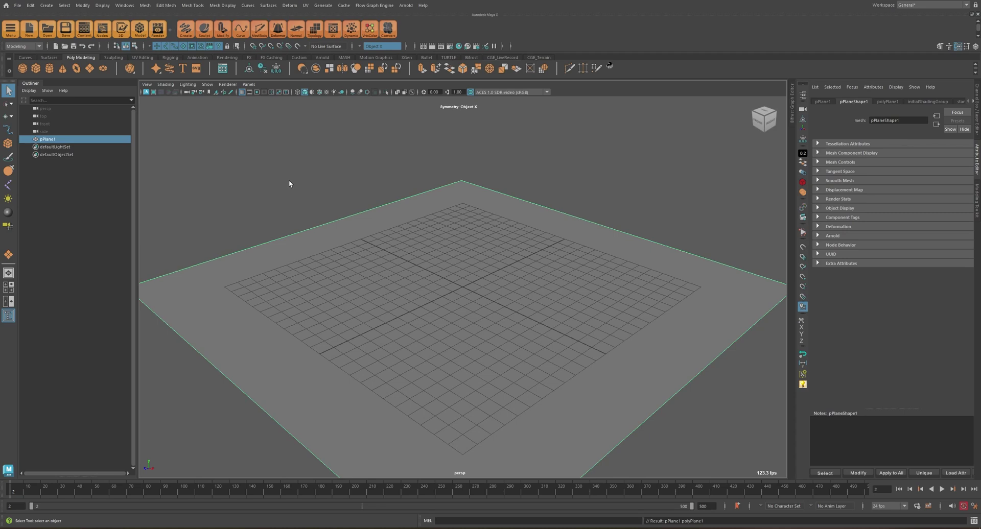
pyautogui.click(537, 167)
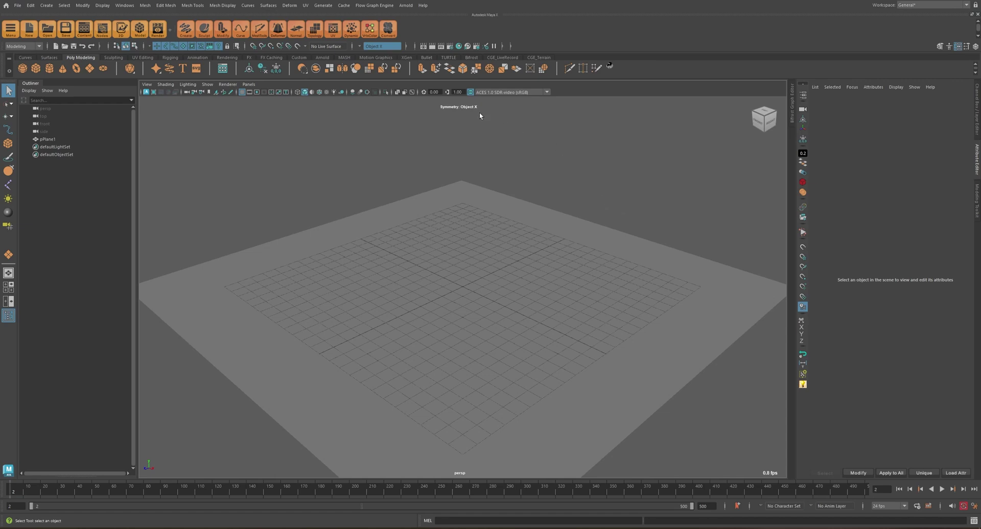
# Switch to Task Manager and check the CPU model and per-core usage in the performance view.
pyautogui.rightClick(353, 526)
pyautogui.click(373, 494)
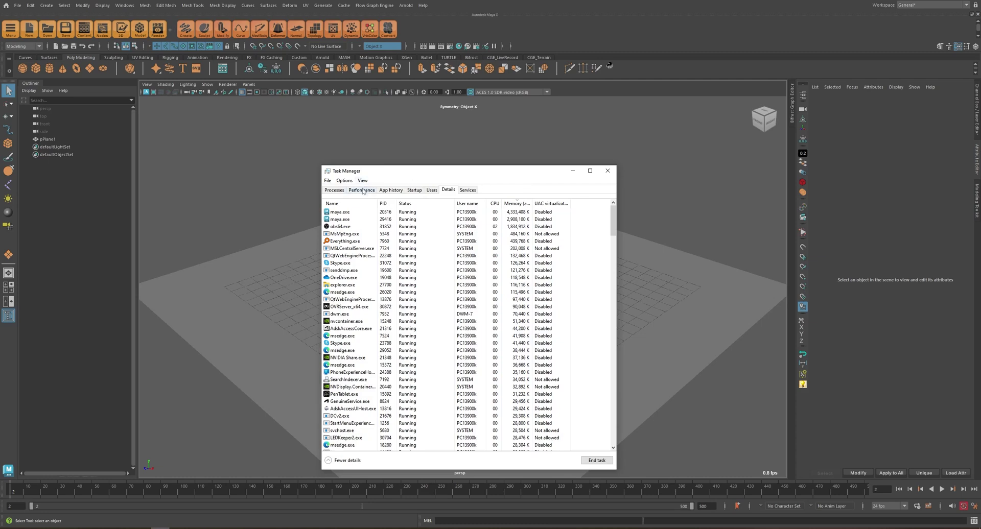
pyautogui.click(362, 190)
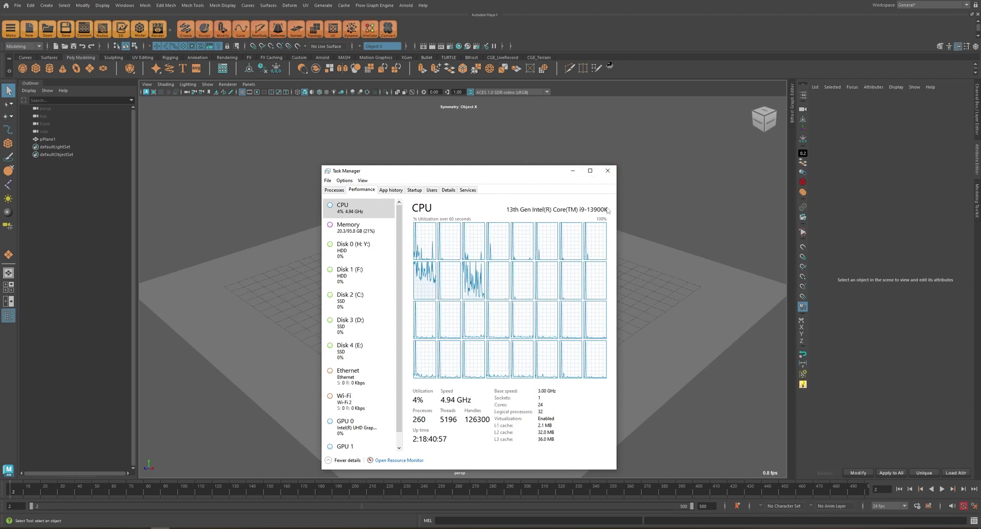
pyautogui.click(608, 172)
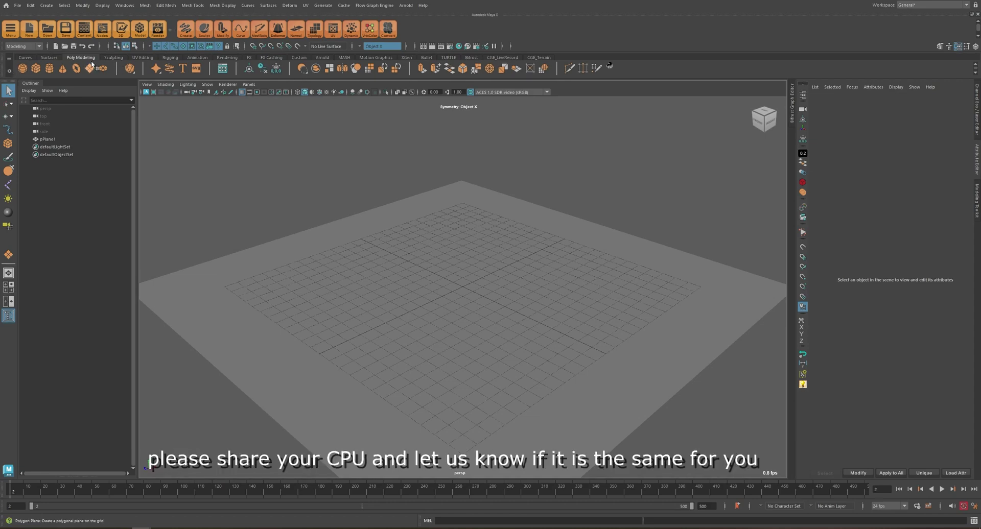
# Create a polygon cube at the plane's centre and add a sky dome light with the approaching storm HDR image.
pyautogui.click(35, 69)
pyautogui.moveTo(464, 287); pyautogui.dragTo(532, 289)
pyautogui.click(84, 29)
pyautogui.doubleClick(437, 168)
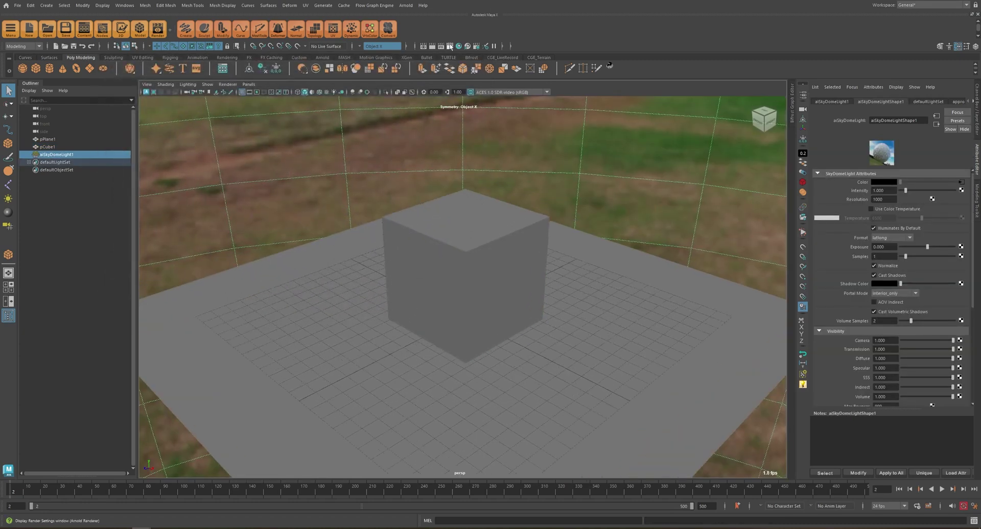
# Turn off Autodetect Threads in the Arnold system render settings.
pyautogui.click(450, 47)
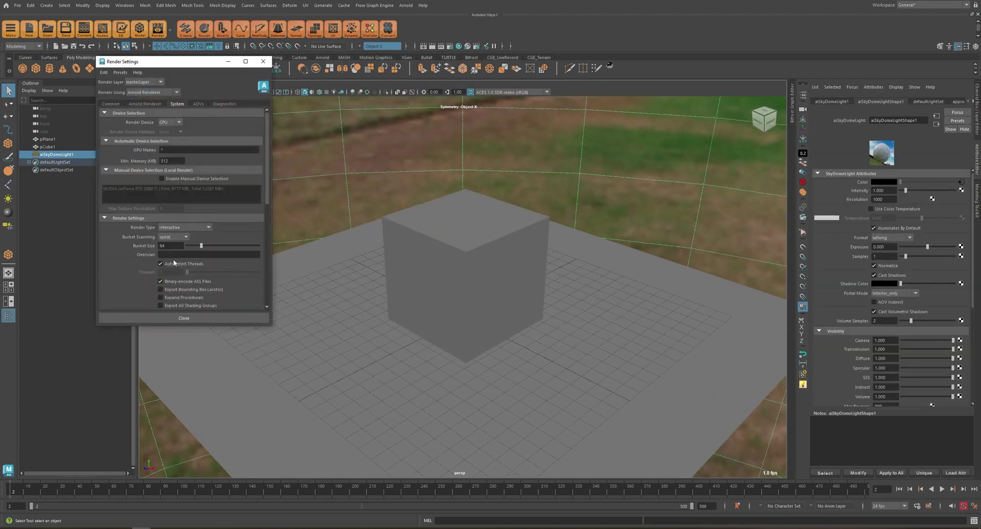
pyautogui.click(161, 264)
pyautogui.click(213, 318)
pyautogui.click(320, 278)
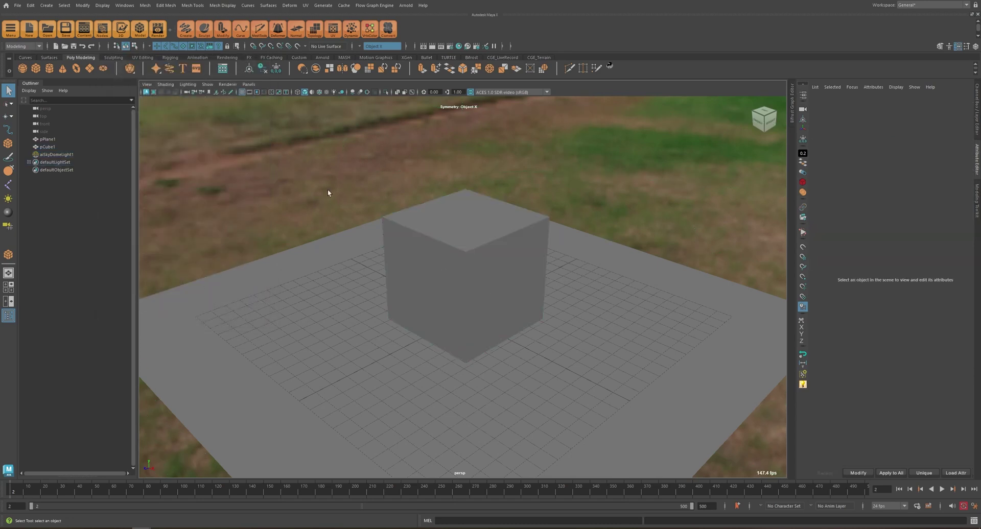
# Test the live Arnold viewport render by orbiting around the cube down to the horizon and back, and stop it.
pyautogui.click(145, 92)
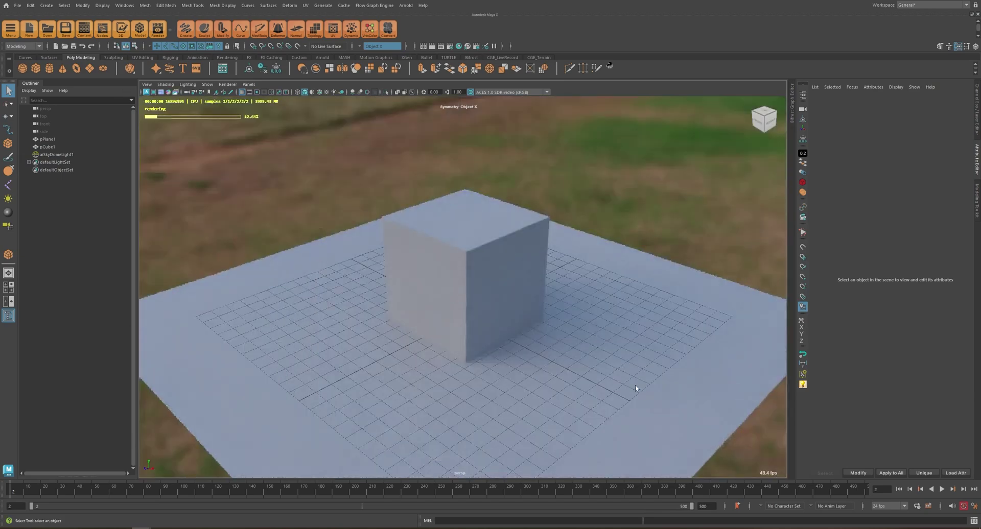
pyautogui.keyDown('alt'); pyautogui.moveTo(471, 347); pyautogui.dragTo(771, 345); pyautogui.keyUp('alt')
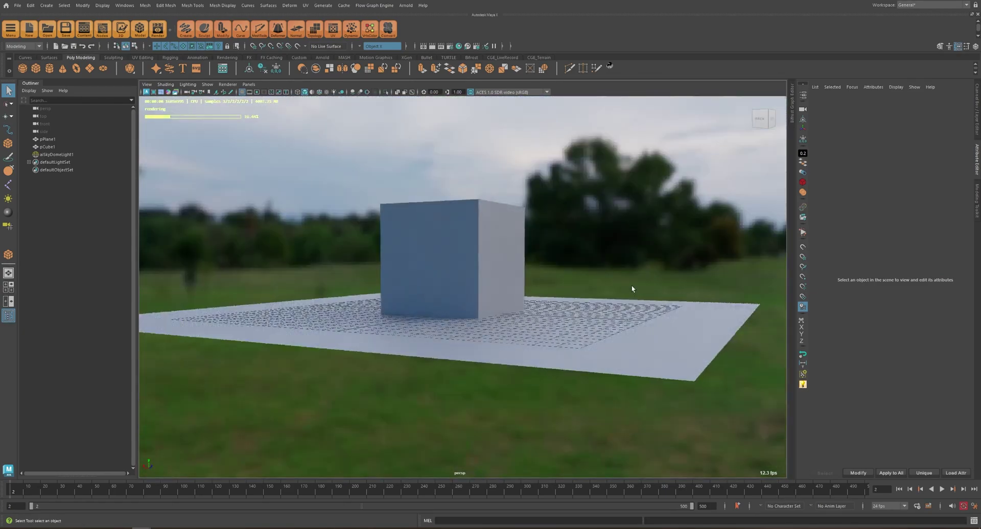
pyautogui.keyDown('alt'); pyautogui.moveTo(633, 284); pyautogui.dragTo(582, 230); pyautogui.keyUp('alt')
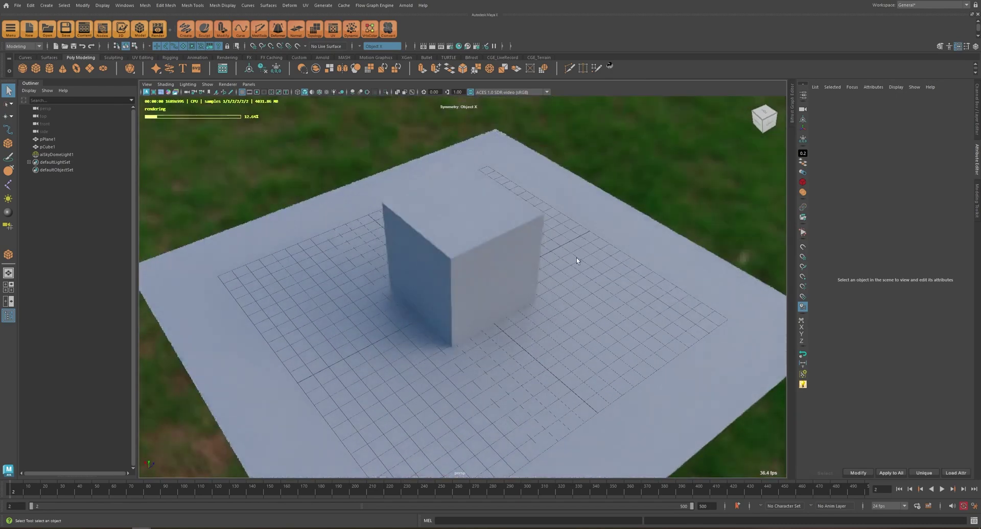
pyautogui.click(146, 92)
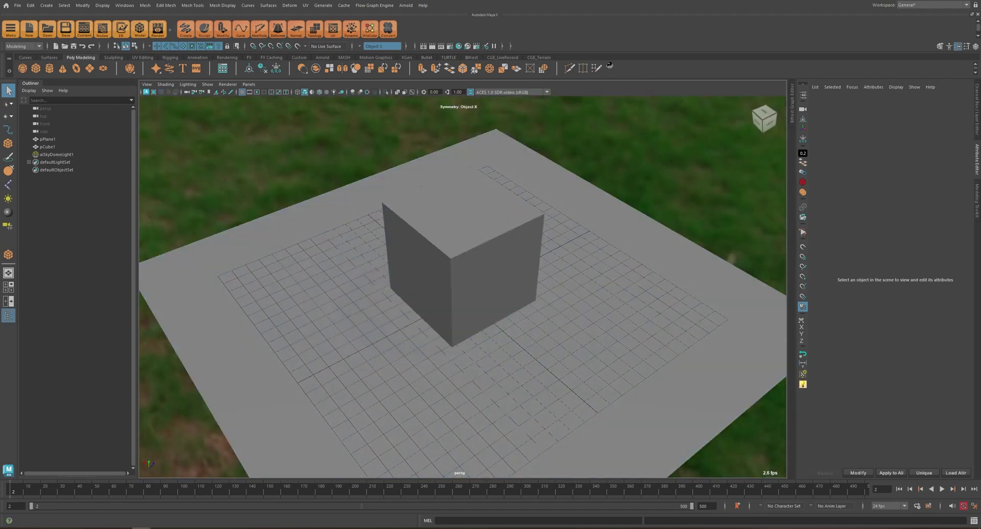
# In Task Manager, restrict the second listed maya.exe process to CPU 0 only through its processor affinity.
pyautogui.rightClick(253, 528)
pyautogui.click(278, 499)
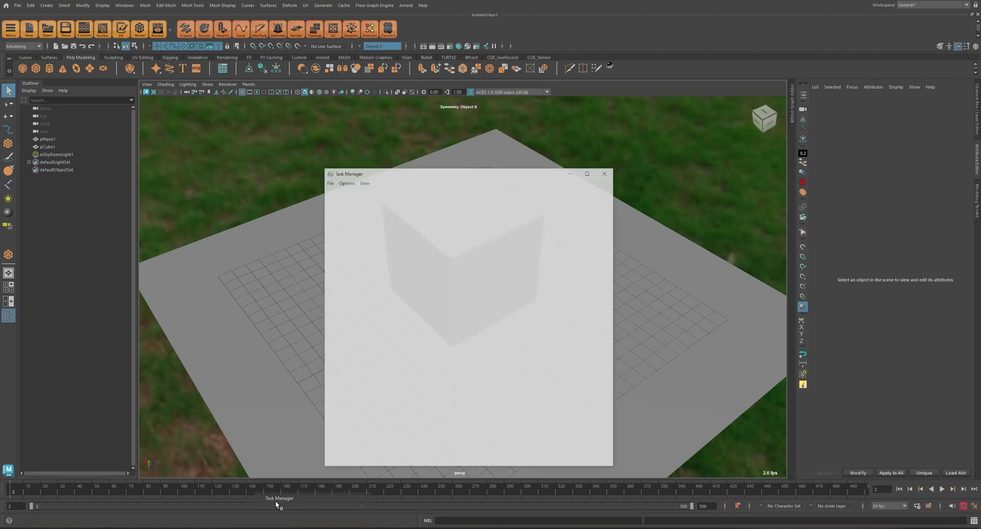
pyautogui.click(448, 190)
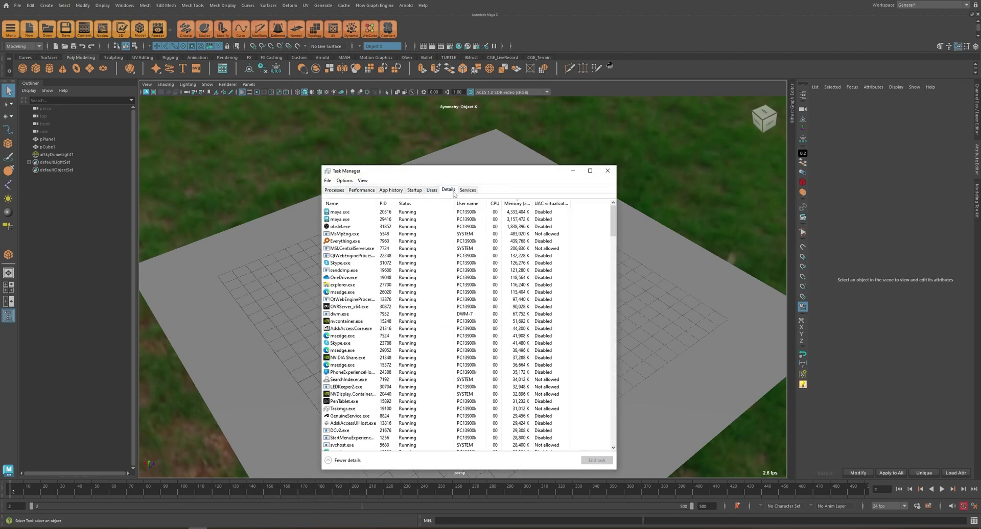
pyautogui.rightClick(360, 223)
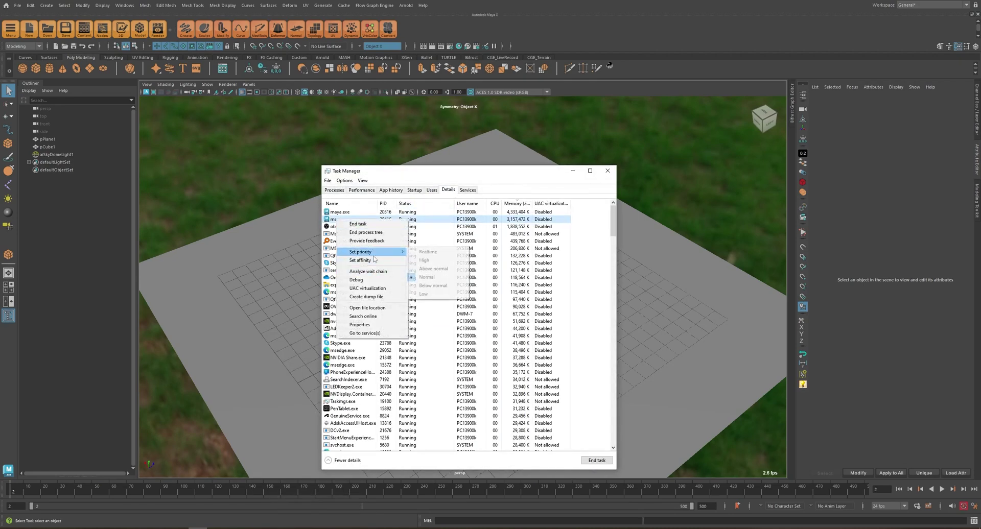
pyautogui.click(373, 283)
pyautogui.click(333, 218)
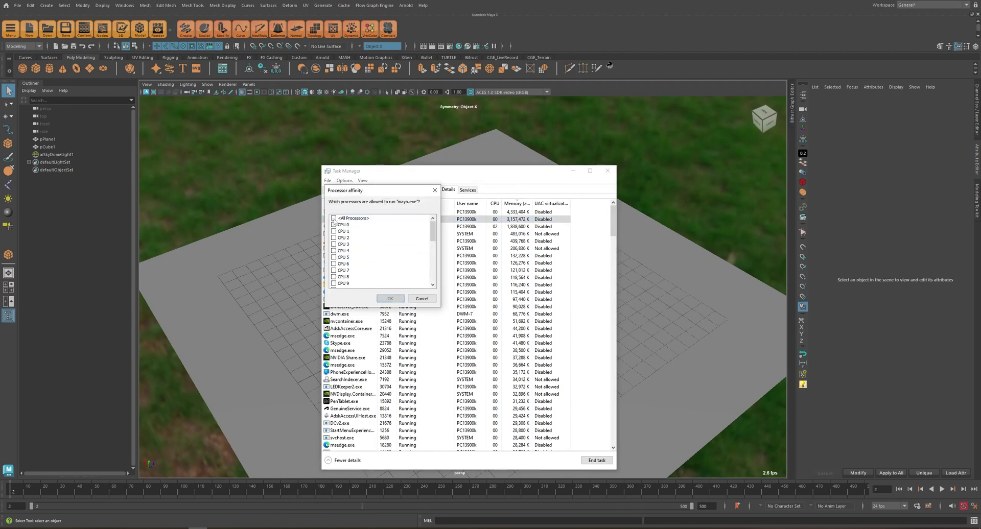
pyautogui.click(333, 225)
pyautogui.click(391, 299)
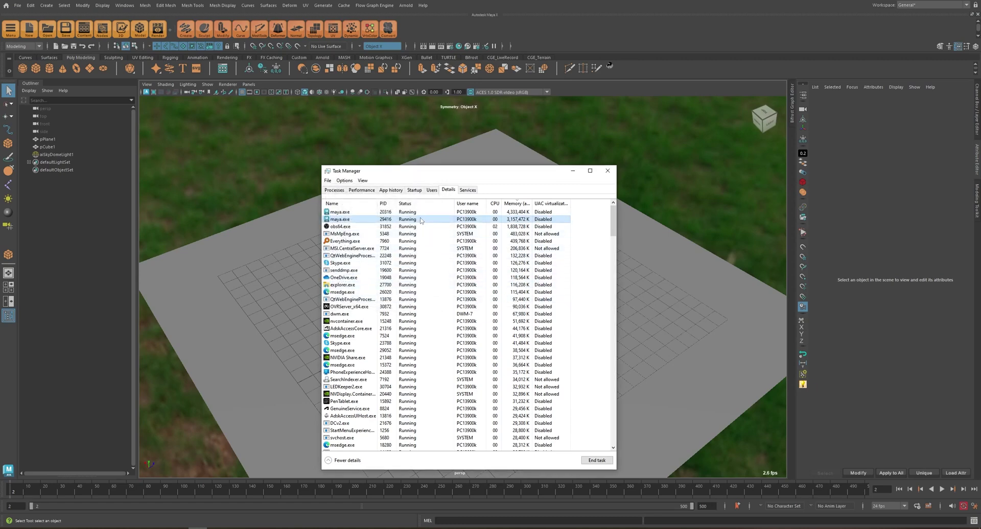
# Reopen the processor affinity of the same maya.exe process and allow all processors.
pyautogui.rightClick(350, 219)
pyautogui.click(386, 262)
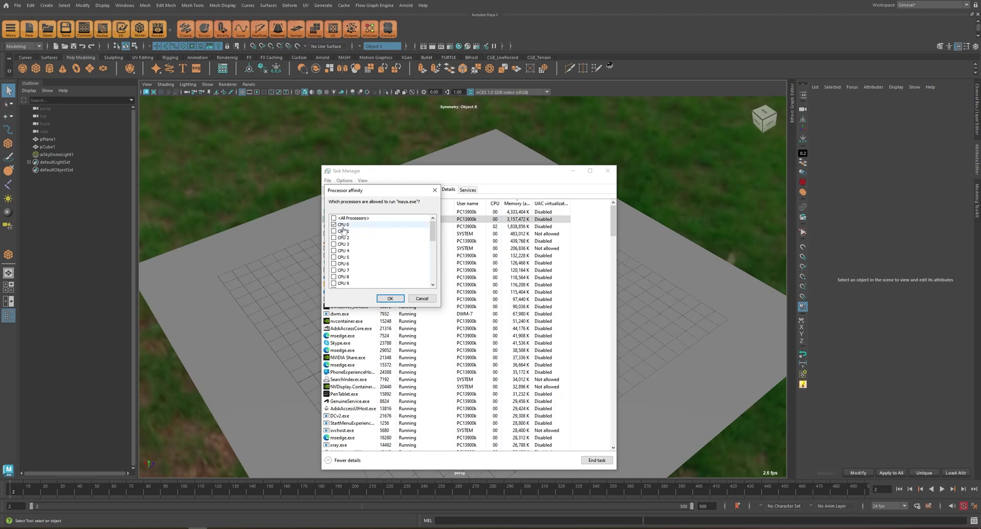
pyautogui.click(334, 218)
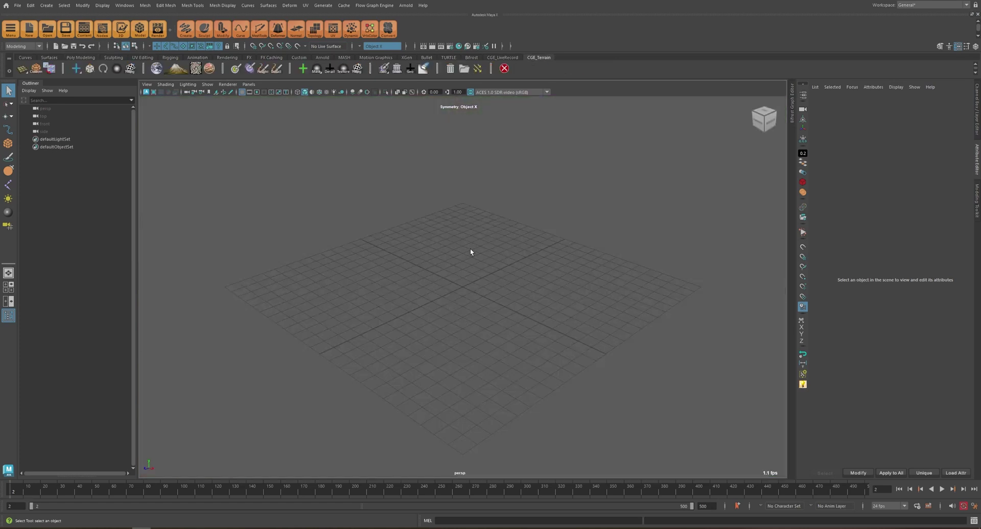
# Open the Bifrost liquid tank scene from the recent files in Maya.
pyautogui.click(18, 5)
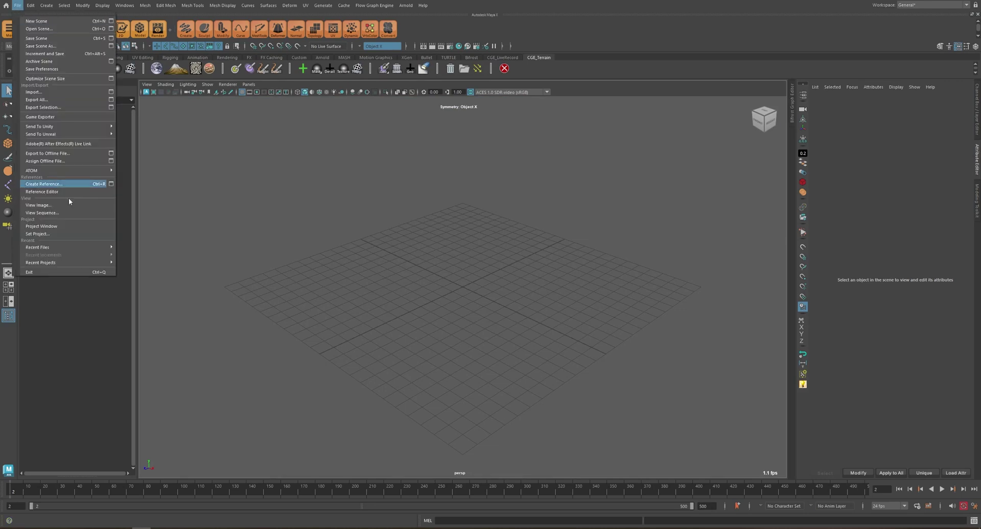
pyautogui.moveTo(69, 247)
pyautogui.click(220, 250)
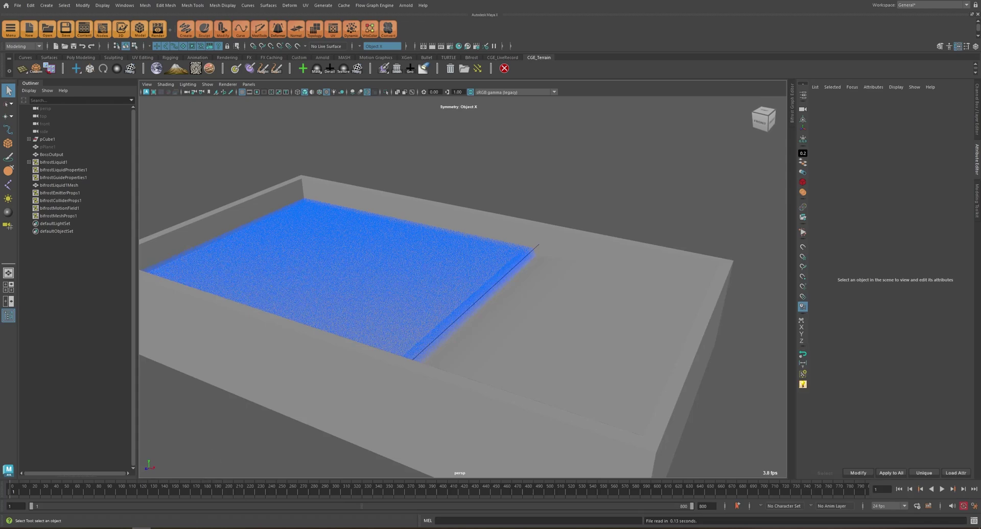
# Check the processor affinity of the maya.exe process in Task Manager and close Task Manager.
pyautogui.rightClick(225, 528)
pyautogui.click(272, 506)
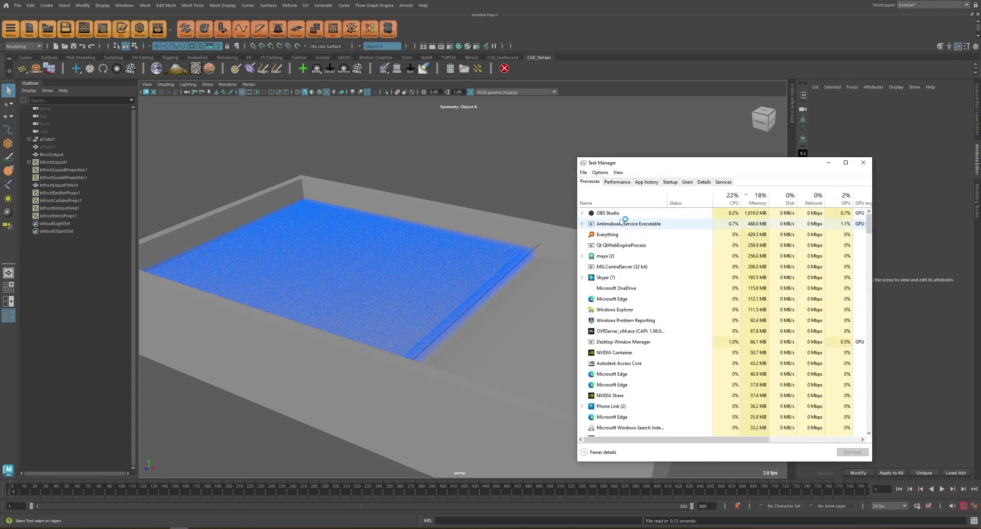
pyautogui.click(704, 182)
pyautogui.rightClick(597, 225)
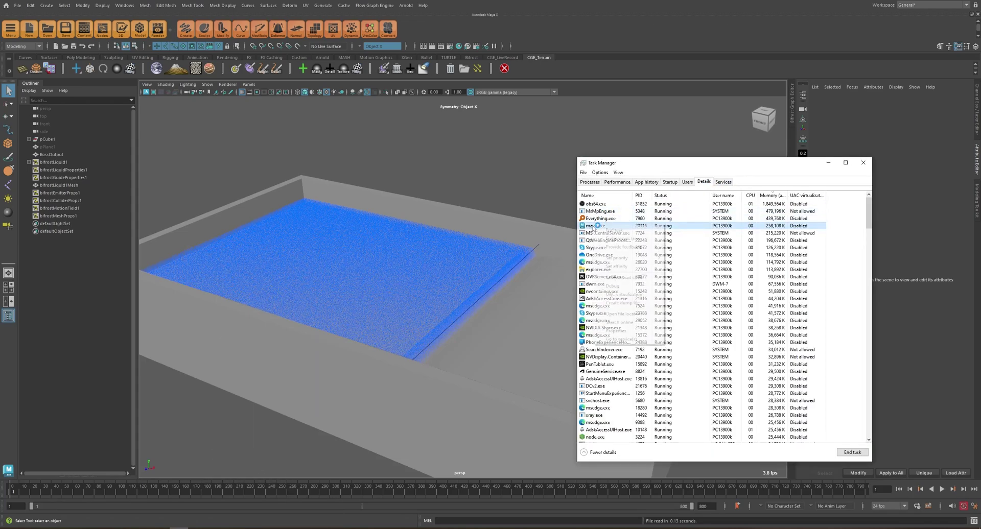
pyautogui.click(616, 267)
pyautogui.click(645, 292)
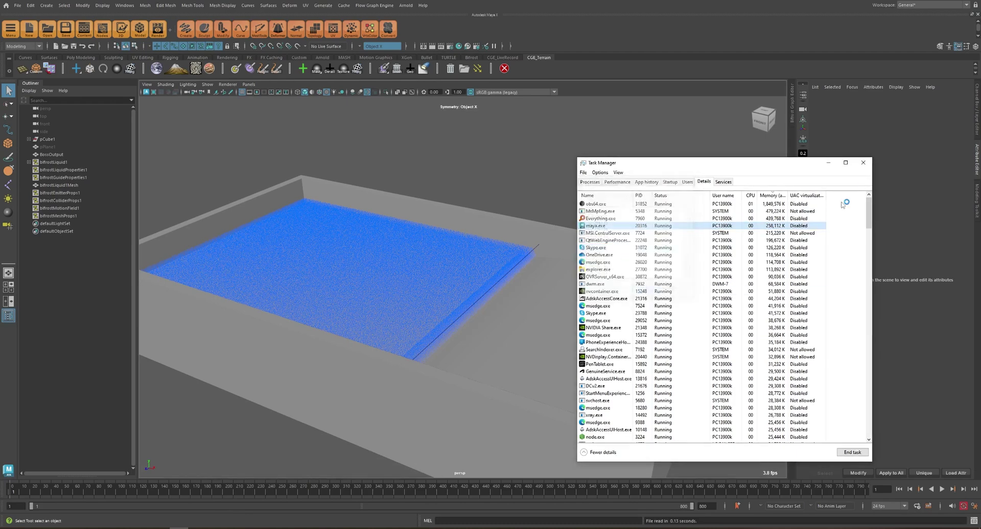
pyautogui.click(863, 162)
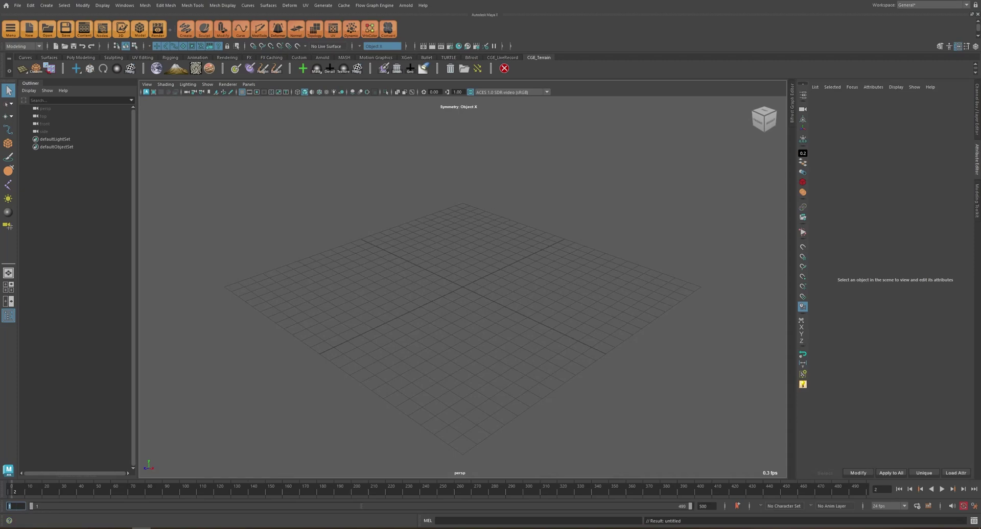
# In Task Manager, restrict the maya.exe process to CPU 0 through CPU 7 in its processor affinity.
pyautogui.hotkey('ctrl', 'shift', 'Escape')
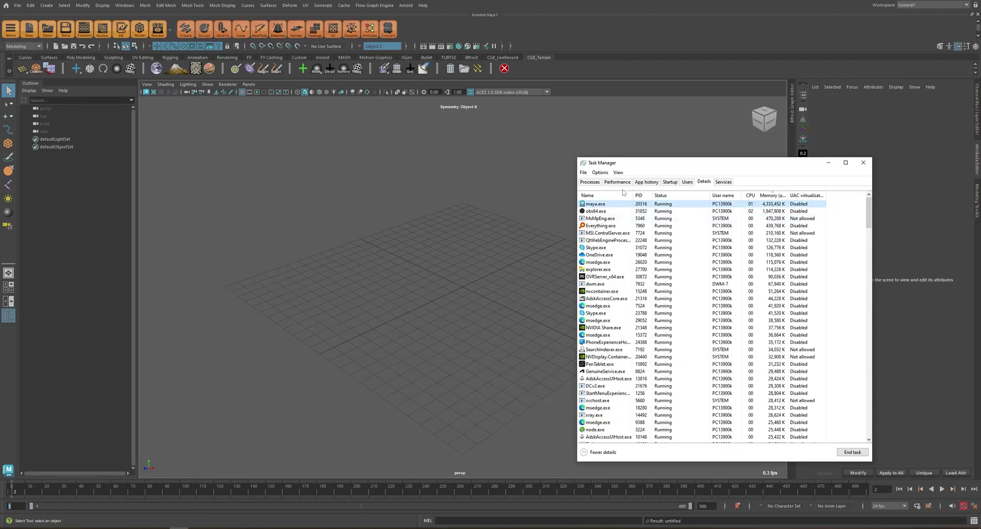
pyautogui.rightClick(595, 205)
pyautogui.click(618, 249)
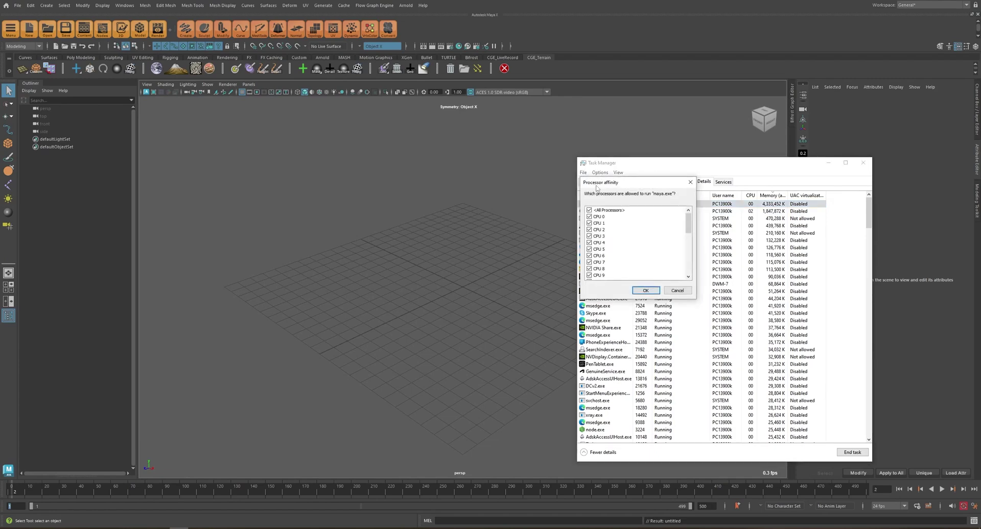
pyautogui.click(589, 211)
pyautogui.click(590, 217)
pyautogui.click(589, 224)
pyautogui.click(590, 229)
pyautogui.click(589, 236)
pyautogui.click(589, 243)
pyautogui.click(590, 250)
pyautogui.click(590, 255)
pyautogui.click(589, 263)
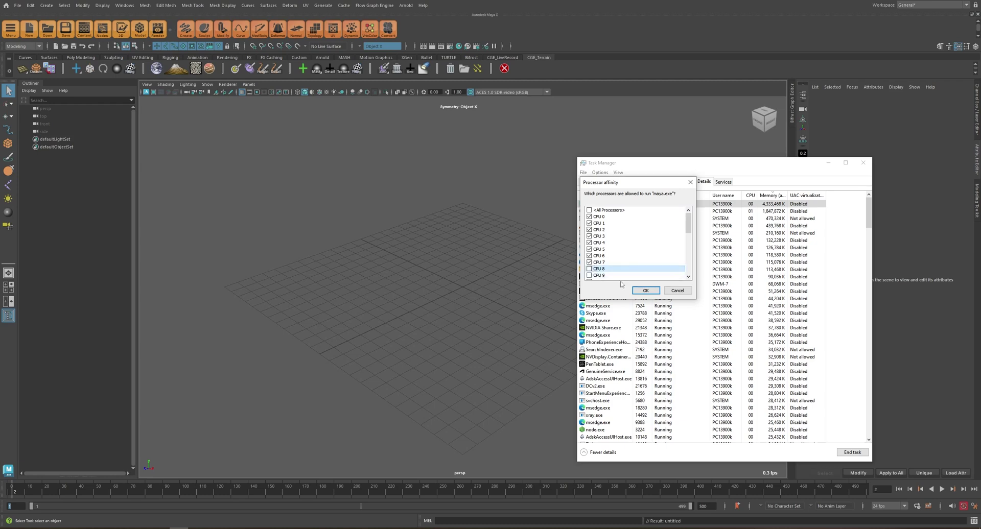
pyautogui.click(646, 290)
# Switch to Maya and reopen the Bifrost liquid tank scene from the recent files.
pyautogui.click(17, 5)
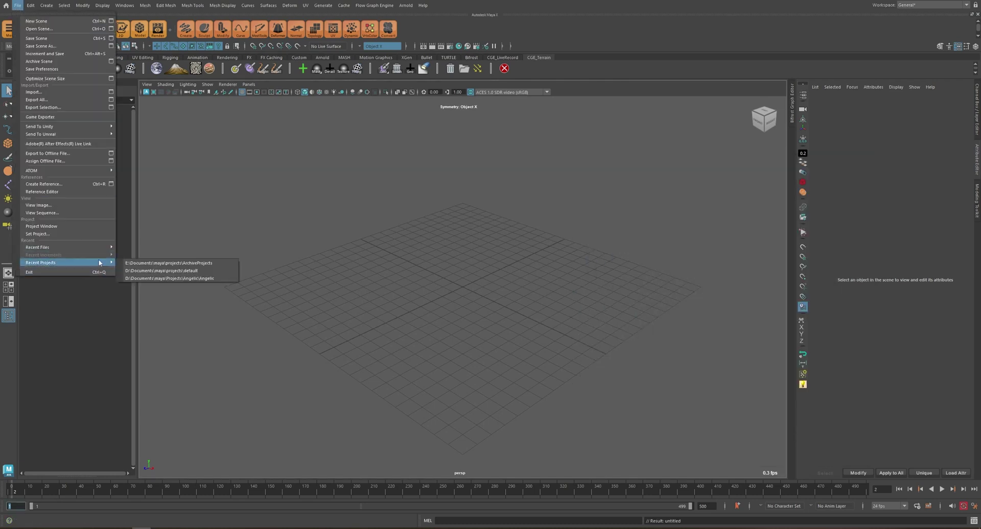
pyautogui.moveTo(46, 247)
pyautogui.click(168, 249)
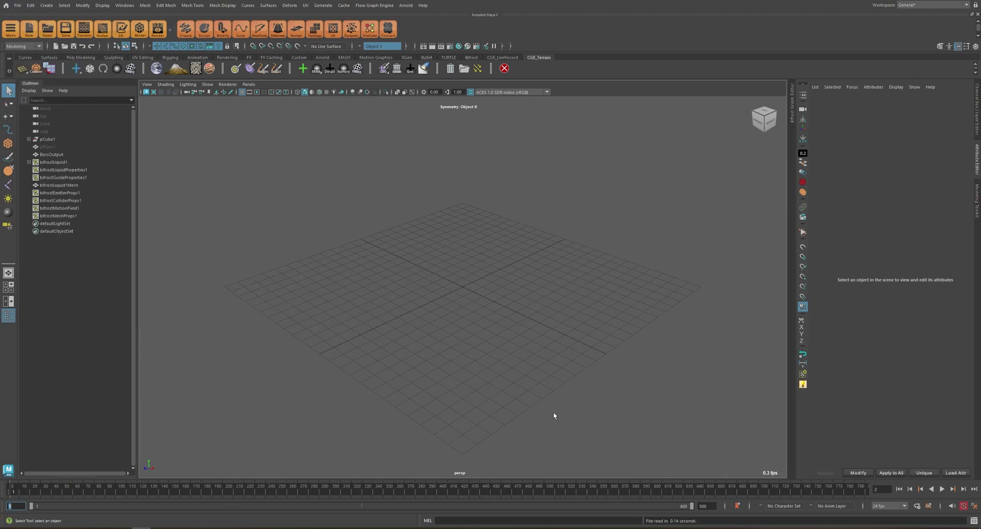
# Play the Bifrost liquid simulation forward from frame 1 and examine the moving liquid up close.
pyautogui.click(943, 489)
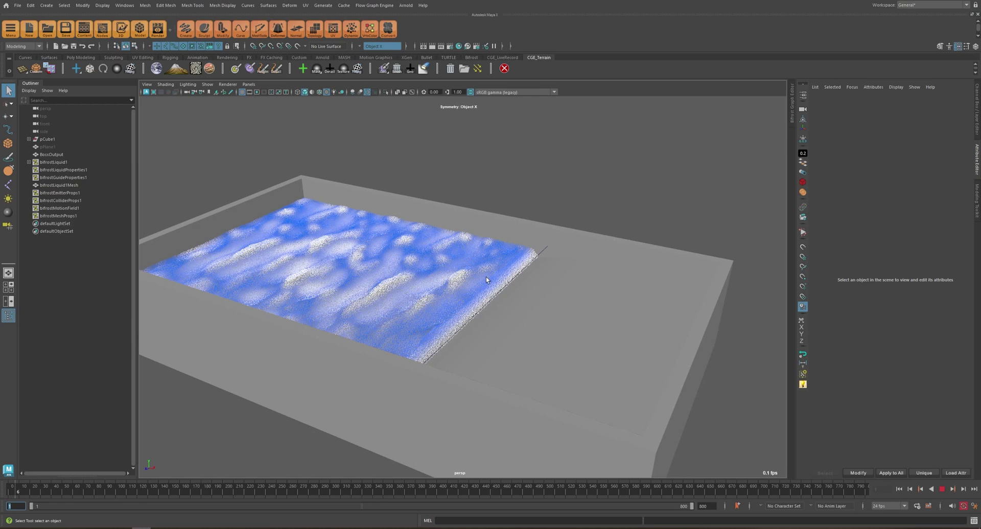
pyautogui.scroll(2, 486, 280)
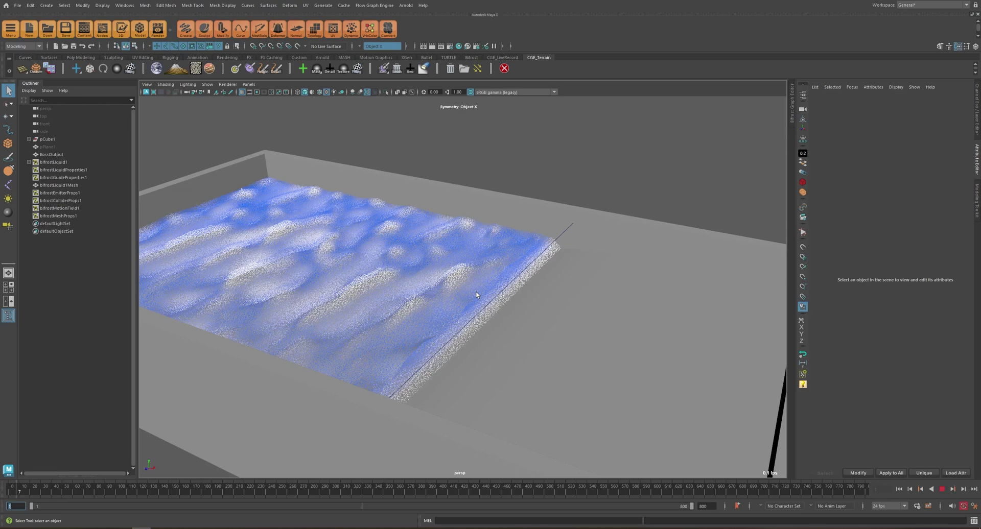
pyautogui.scroll(2, 530, 174)
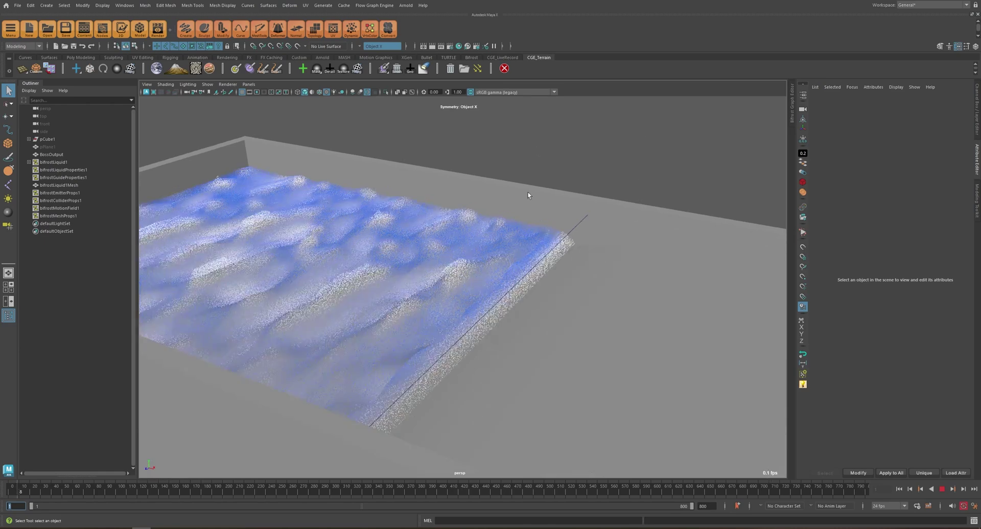